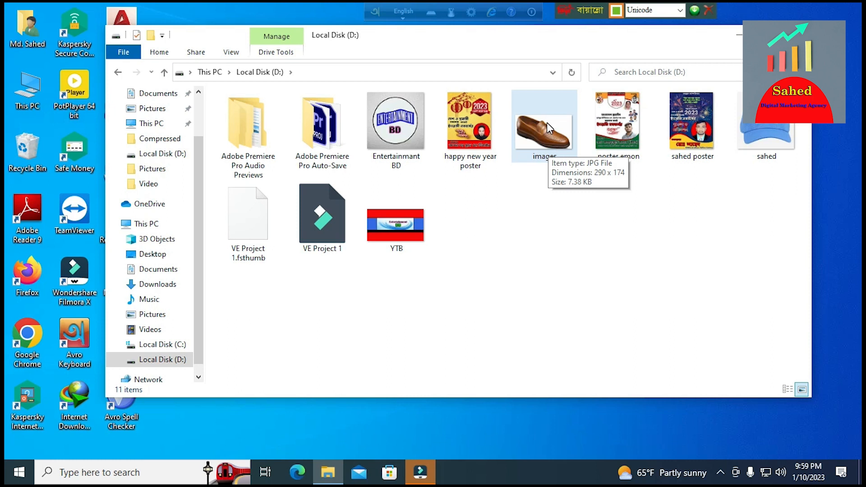
- Open the shoe picture "images" from Local Disk (D:) in Adobe Photoshop 2020, dismissing the Creative Cloud repair prompt
{"action": "right_click", "coordinate": [547, 122]}
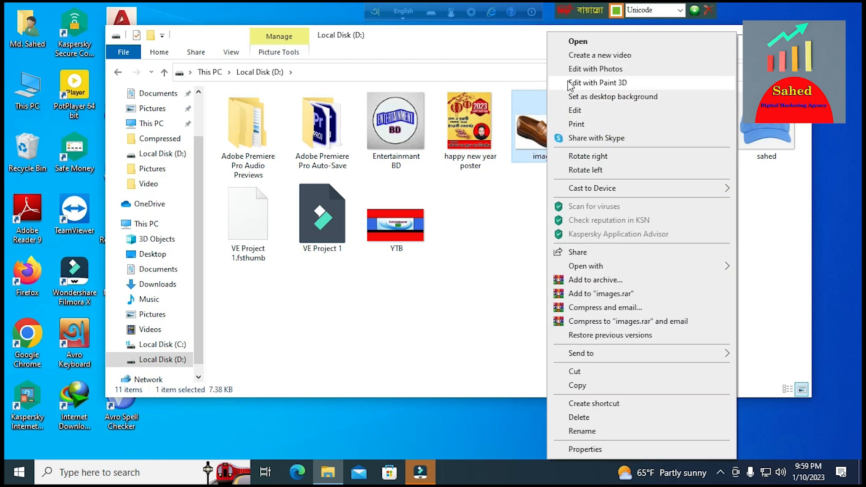
{"action": "left_click", "coordinate": [605, 269]}
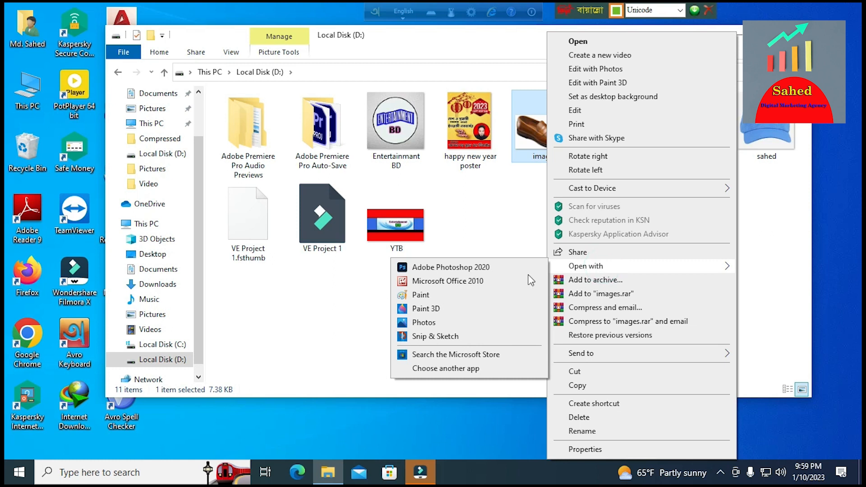
{"action": "left_click", "coordinate": [472, 268]}
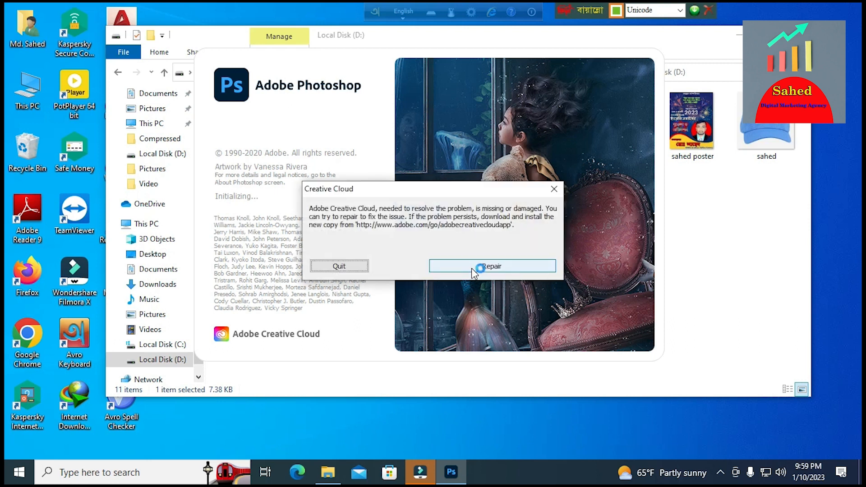
{"action": "left_click", "coordinate": [555, 189]}
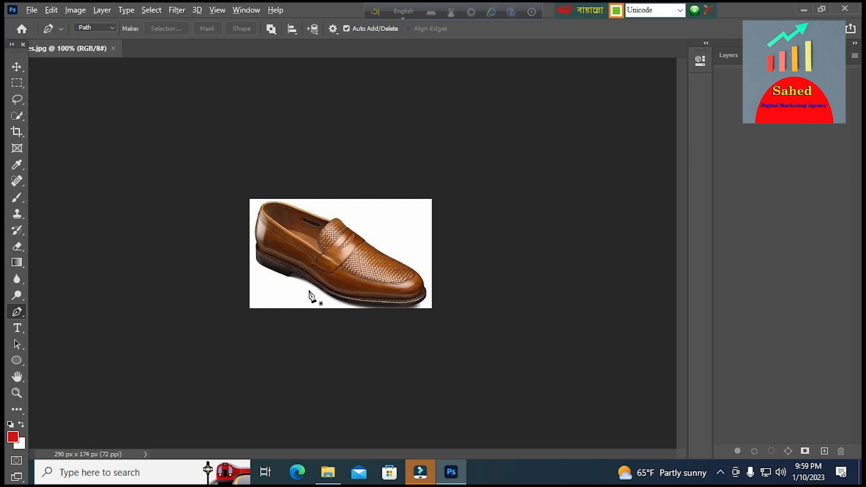
- Show the image's paths and set the Pen tool to Path mode with the Rubber Band option enabled
{"action": "scroll", "coordinate": [347, 301], "scroll_direction": "up", "scroll_amount": 1}
{"action": "scroll", "coordinate": [347, 301], "scroll_direction": "up", "scroll_amount": 4}
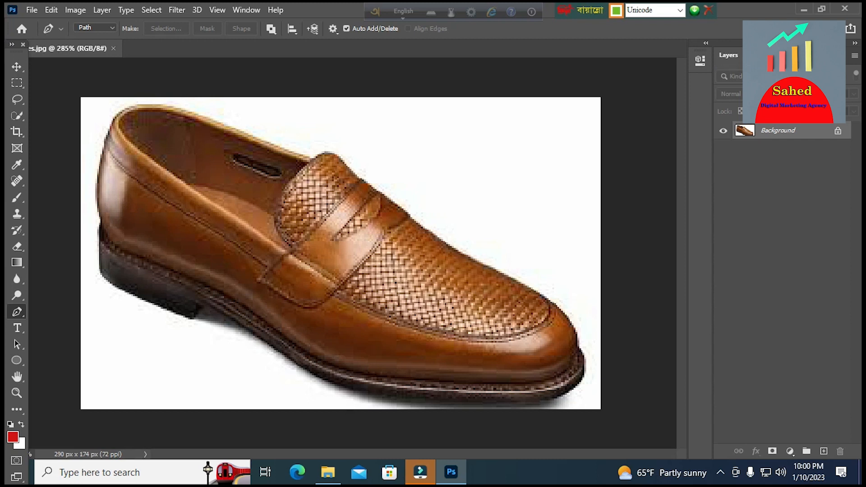
{"action": "left_click", "coordinate": [792, 55]}
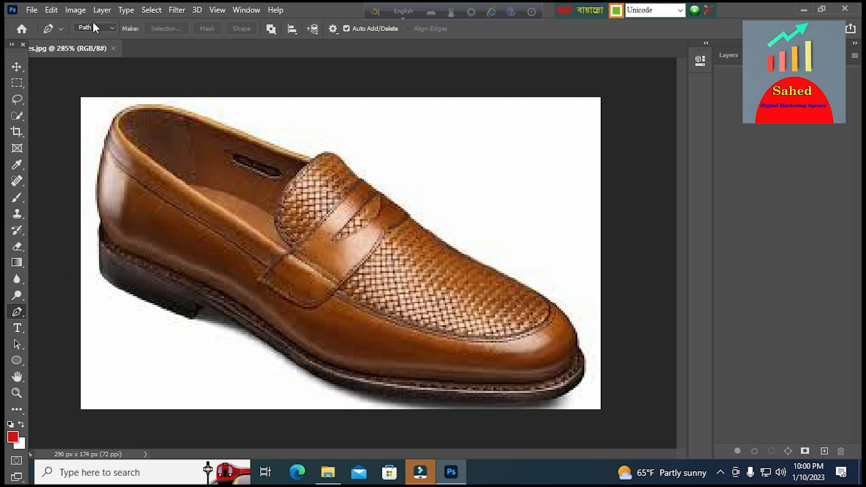
{"action": "left_click", "coordinate": [112, 28]}
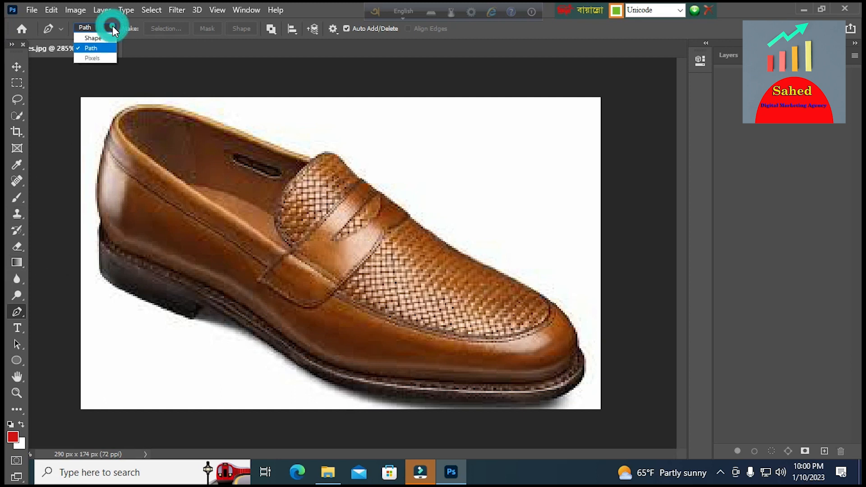
{"action": "left_click", "coordinate": [98, 48]}
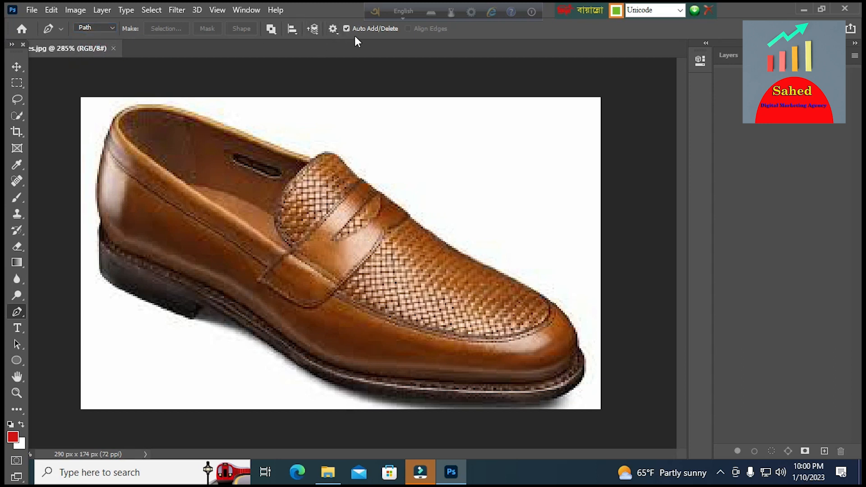
{"action": "left_click", "coordinate": [332, 28]}
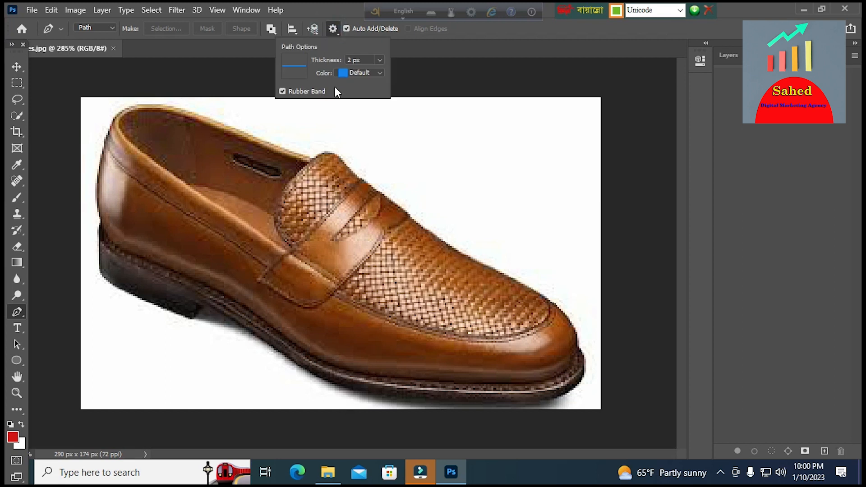
{"action": "left_click", "coordinate": [282, 92]}
{"action": "left_click", "coordinate": [225, 65]}
{"action": "key", "text": "ctrl+z"}
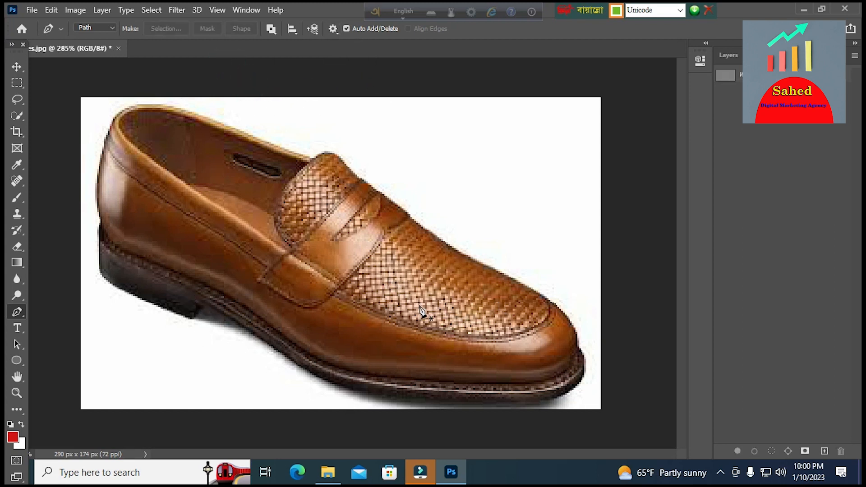
- Start a path under the middle of the sole and curve it along the front sole edge and up around the toe
{"action": "scroll", "coordinate": [296, 284], "scroll_direction": "down", "scroll_amount": 1}
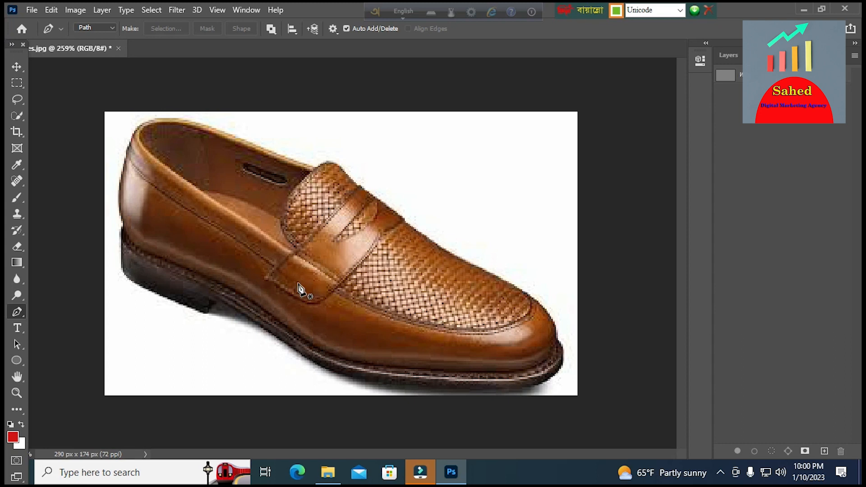
{"action": "scroll", "coordinate": [298, 286], "scroll_direction": "down", "scroll_amount": 1}
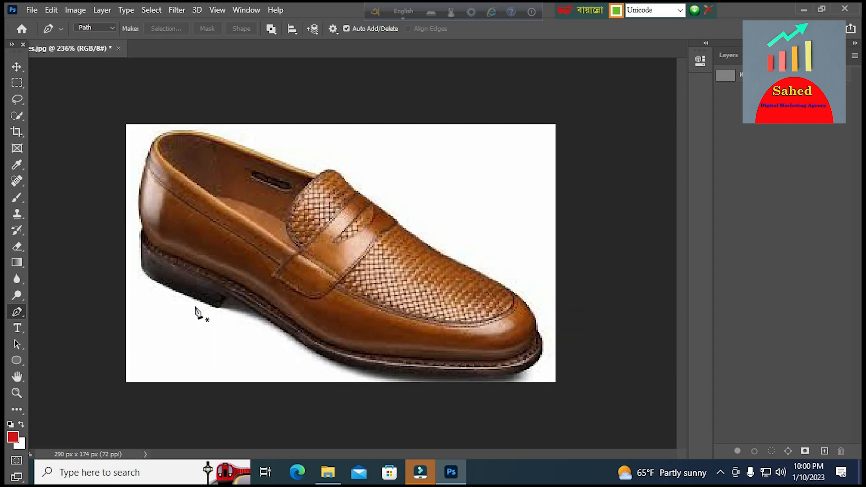
{"action": "left_click", "coordinate": [342, 365]}
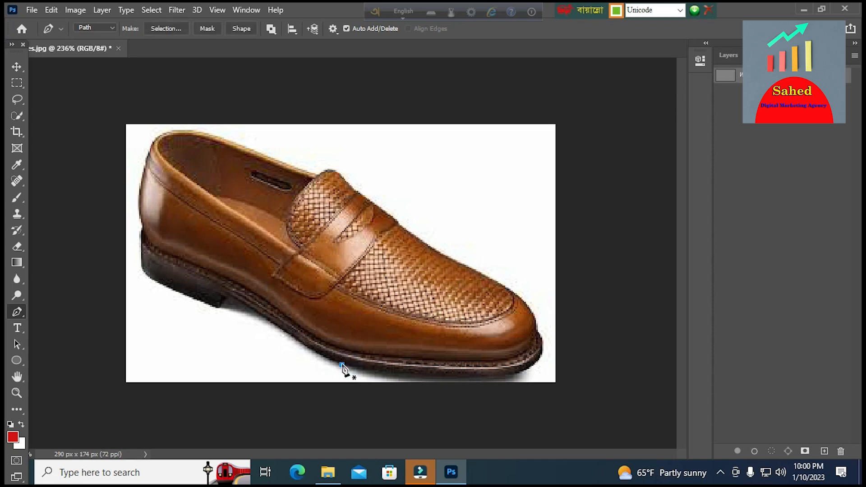
{"action": "left_click", "coordinate": [519, 375]}
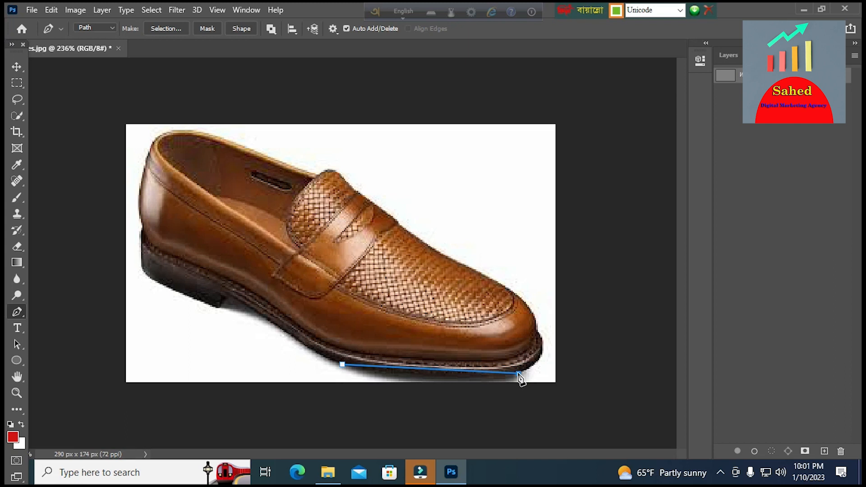
{"action": "left_click_drag", "start_coordinate": [519, 376], "coordinate": [605, 358]}
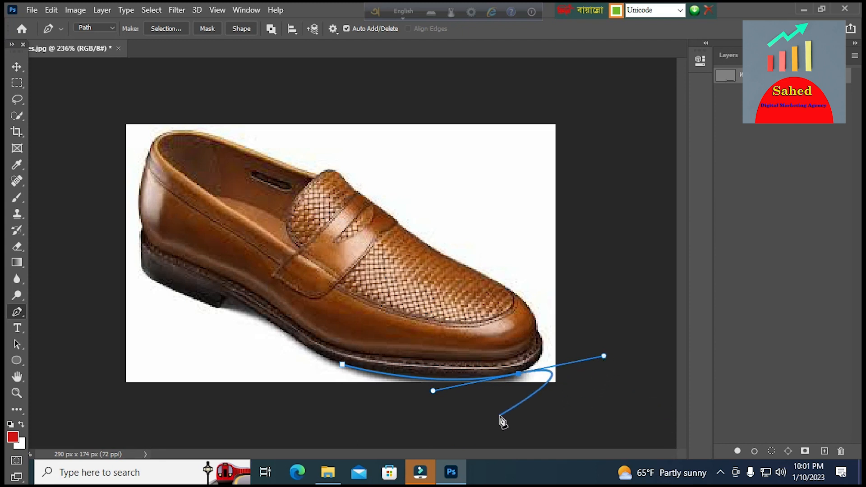
{"action": "left_click", "coordinate": [519, 375], "text": "alt"}
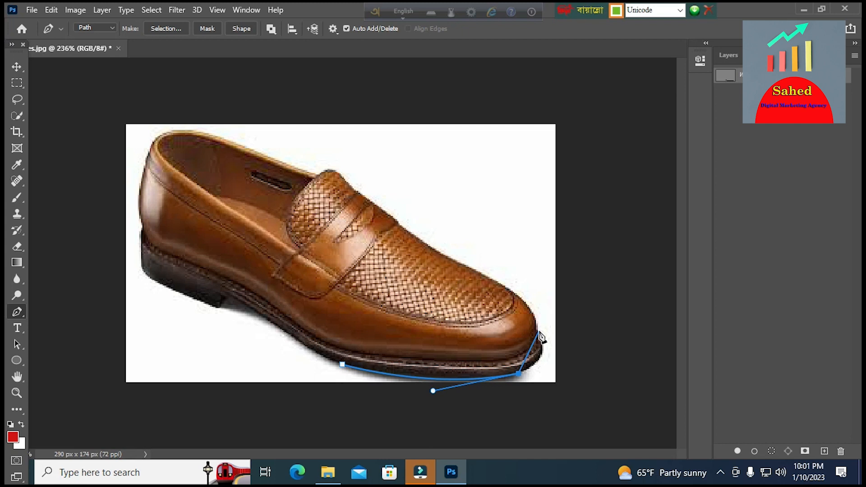
{"action": "left_click_drag", "start_coordinate": [540, 332], "coordinate": [527, 296]}
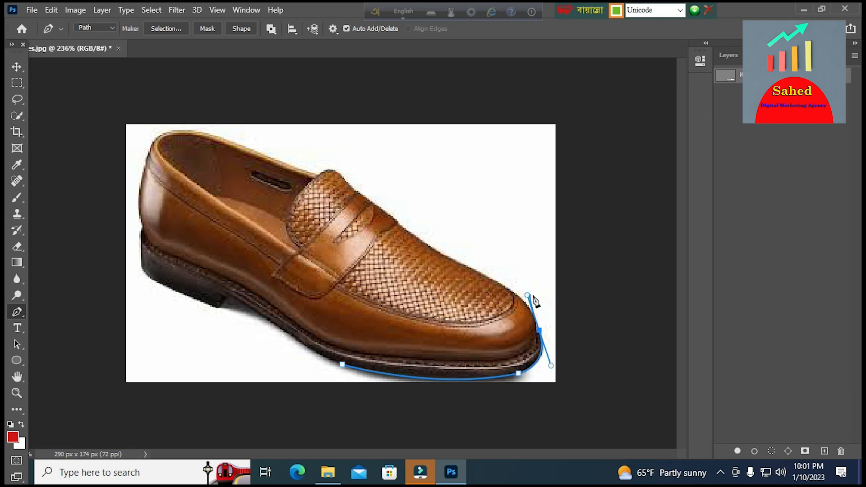
{"action": "left_click_drag", "start_coordinate": [469, 265], "coordinate": [429, 244]}
{"action": "key", "text": "ctrl+z"}
{"action": "left_click_drag", "start_coordinate": [507, 285], "coordinate": [483, 271]}
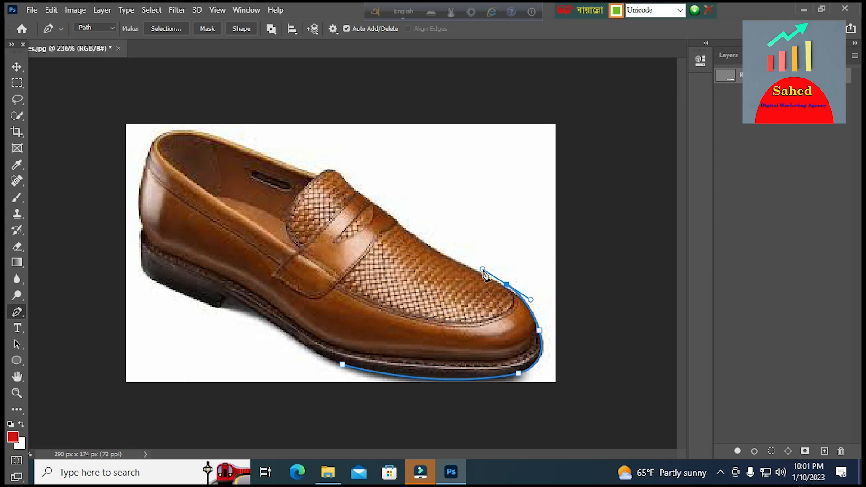
{"action": "key", "text": "ctrl+z"}
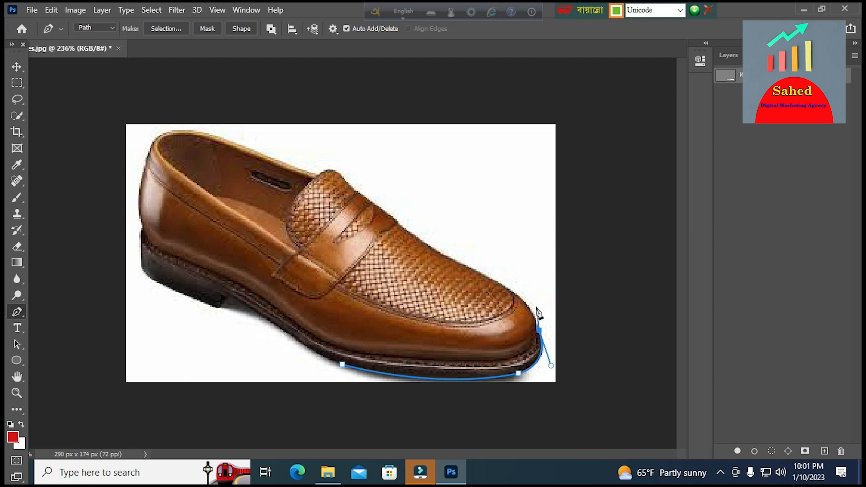
- Continue the path from the toe over the woven upper to the tongue tip and along the opening's far edge
{"action": "left_click_drag", "start_coordinate": [515, 292], "coordinate": [498, 280]}
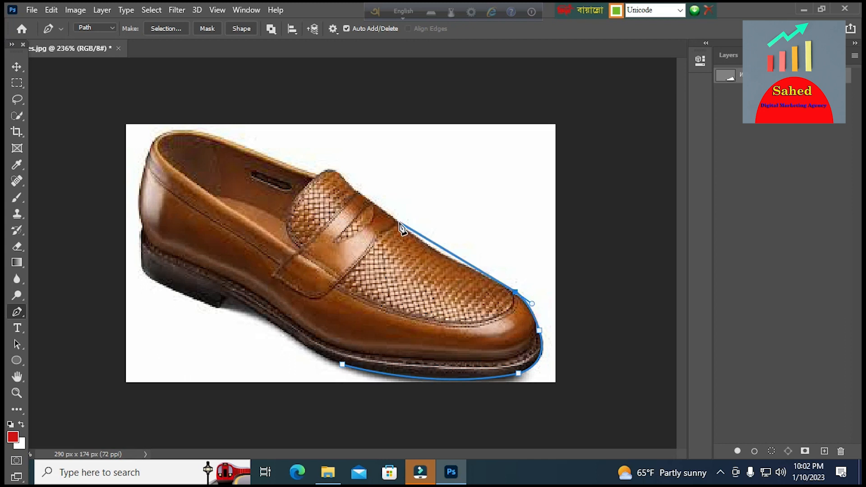
{"action": "left_click_drag", "start_coordinate": [400, 231], "coordinate": [395, 215]}
{"action": "left_click_drag", "start_coordinate": [334, 169], "coordinate": [334, 178]}
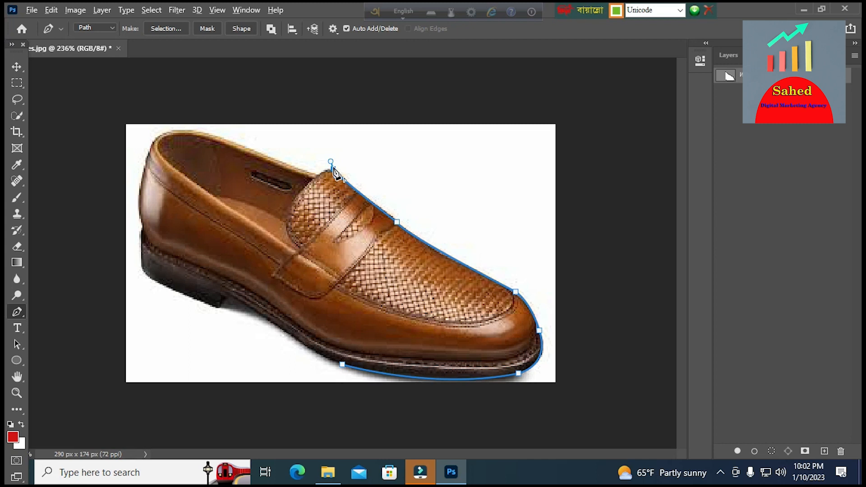
{"action": "left_click", "coordinate": [333, 169], "text": "alt"}
{"action": "left_click", "coordinate": [317, 173]}
{"action": "left_click", "coordinate": [200, 130]}
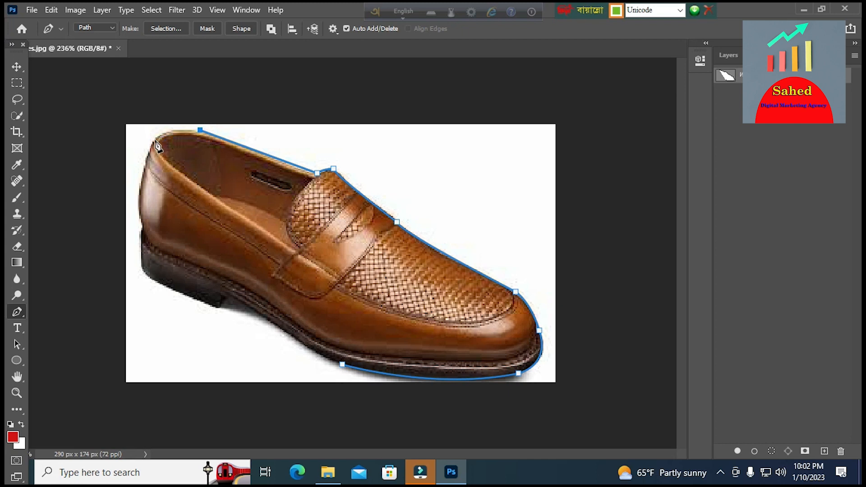
- Continue the path around the back of the collar, down the rear of the shoe and along the base of the heel
{"action": "left_click_drag", "start_coordinate": [155, 139], "coordinate": [139, 155]}
{"action": "left_click_drag", "start_coordinate": [143, 227], "coordinate": [153, 275]}
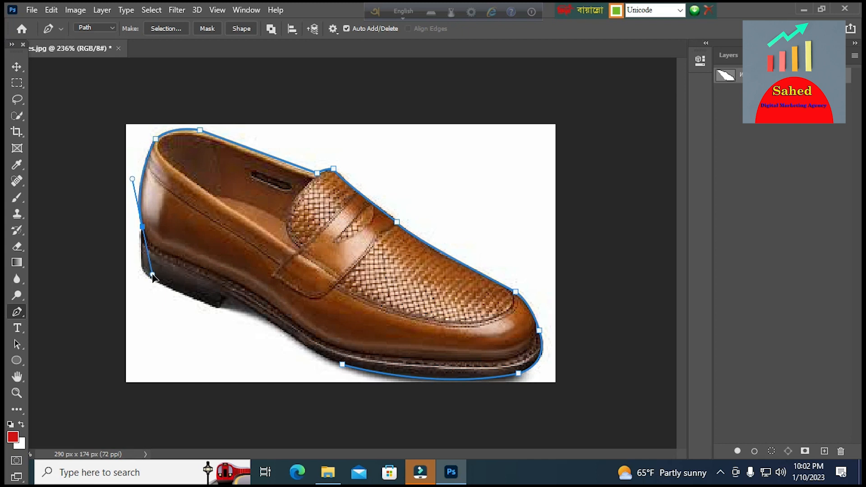
{"action": "left_click", "coordinate": [143, 226]}
{"action": "left_click", "coordinate": [141, 264]}
{"action": "left_click", "coordinate": [159, 283]}
{"action": "left_click", "coordinate": [218, 308]}
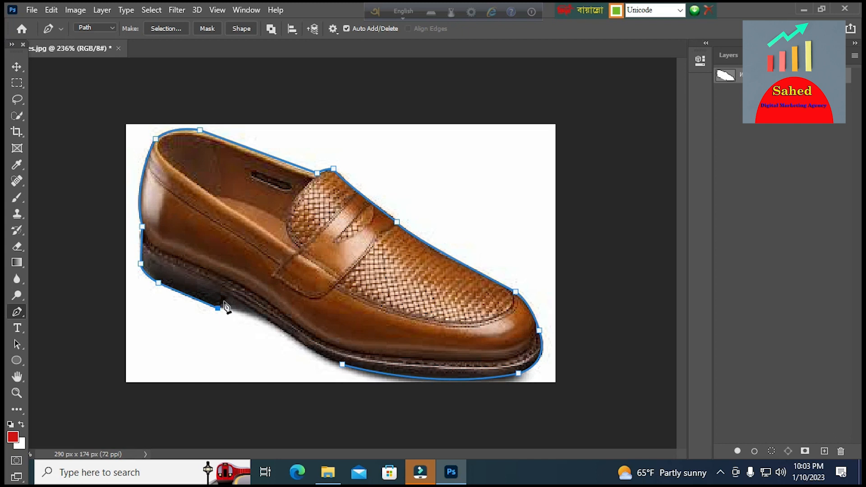
- Follow the notch in front of the heel and close the path along the arch at its starting anchor
{"action": "left_click", "coordinate": [224, 295]}
{"action": "left_click", "coordinate": [342, 365]}
{"action": "left_click", "coordinate": [342, 366]}
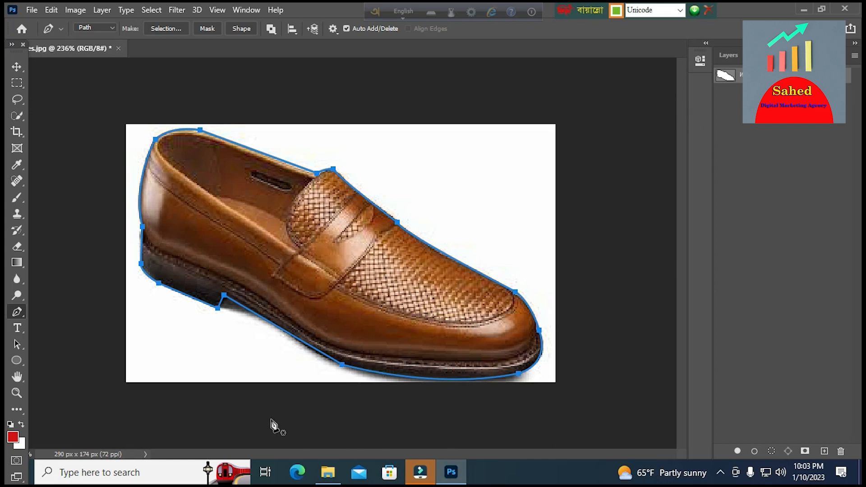
- Open the Save As dialog for the image with the shoe path
{"action": "left_click", "coordinate": [32, 10]}
{"action": "left_click", "coordinate": [32, 10]}
{"action": "left_click", "coordinate": [56, 9]}
{"action": "mouse_move", "coordinate": [32, 10]}
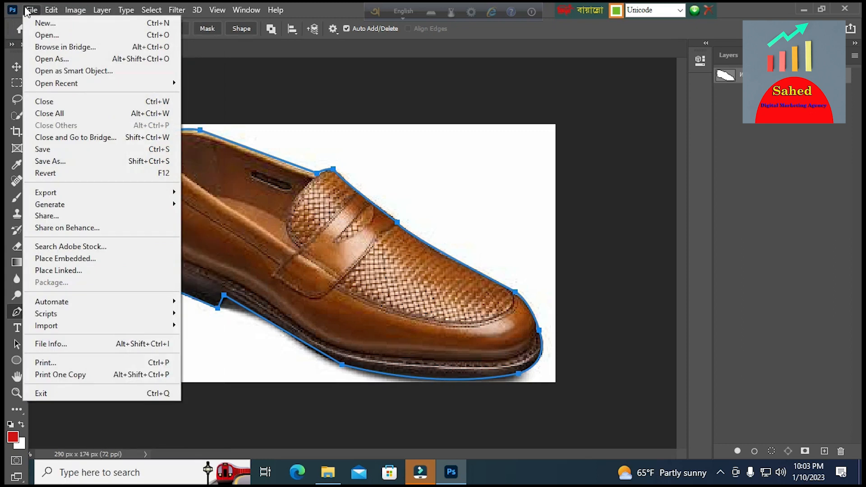
{"action": "left_click", "coordinate": [58, 161]}
{"action": "left_click", "coordinate": [482, 354]}
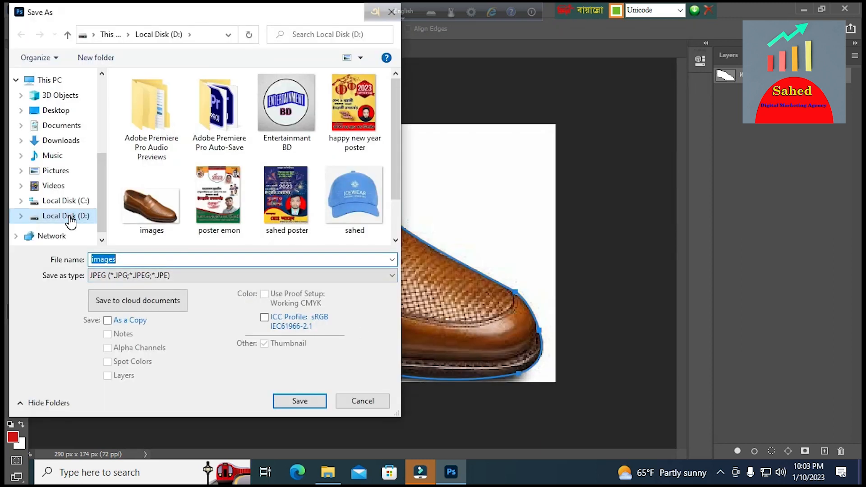
- Save the image on Local Disk (D:) as a JPEG named "Cliping path", accepting the JPEG options
{"action": "left_click", "coordinate": [132, 261]}
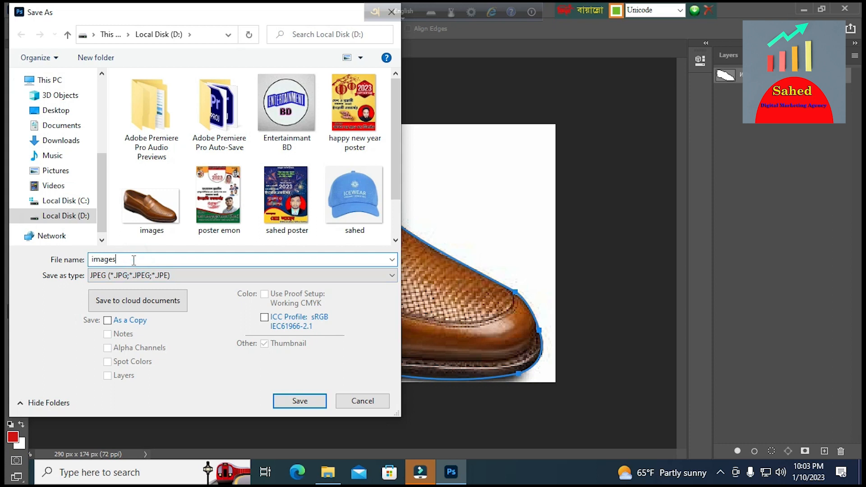
{"action": "key", "text": "BackSpace"}
{"action": "key", "text": "BackSpace"}
{"action": "key", "text": "BackSpace"}
{"action": "key", "text": "BackSpace"}
{"action": "key", "text": "BackSpace"}
{"action": "key", "text": "BackSpace"}
{"action": "type", "text": "Ciping path"}
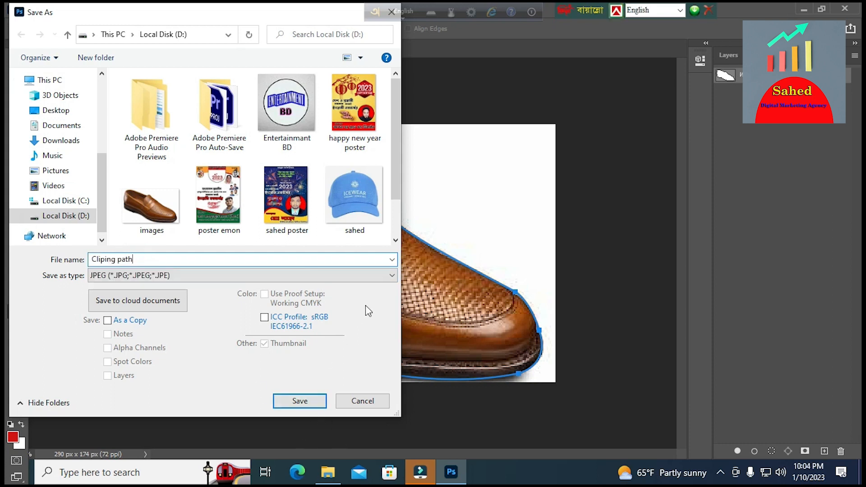
{"action": "left_click", "coordinate": [314, 399]}
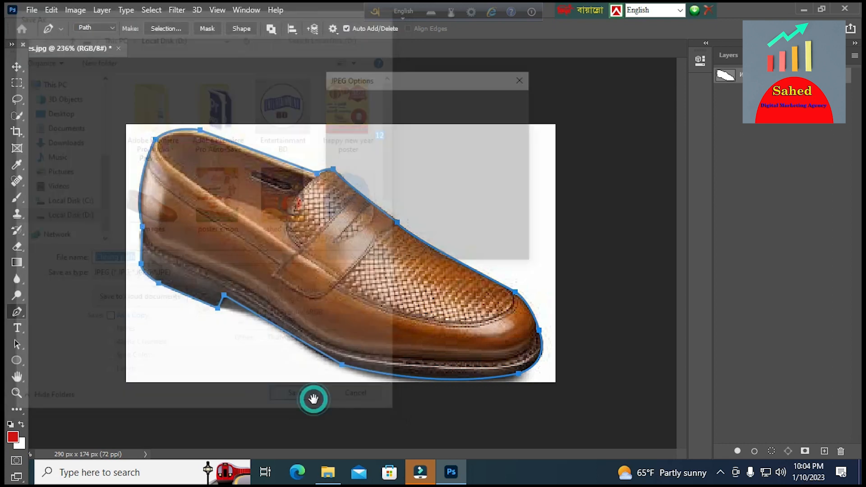
{"action": "left_click", "coordinate": [509, 106]}
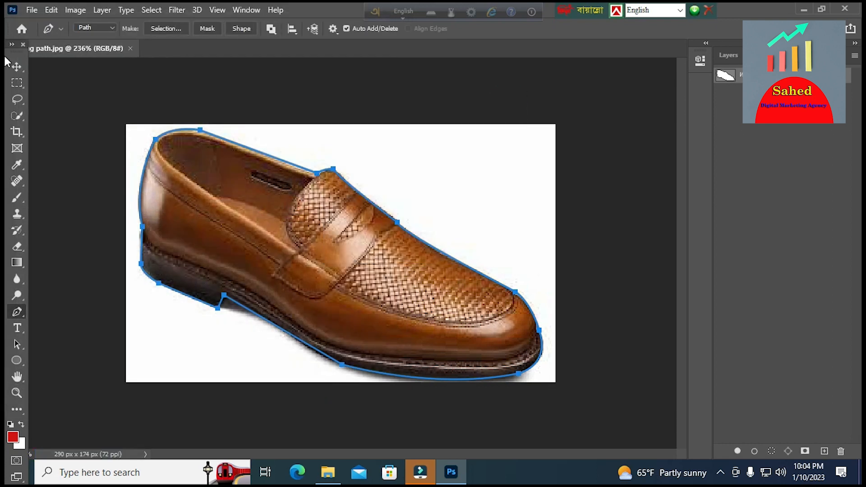
- Close the image and reopen the "Cliping path" file from Local Disk (D:)
{"action": "left_click", "coordinate": [130, 48]}
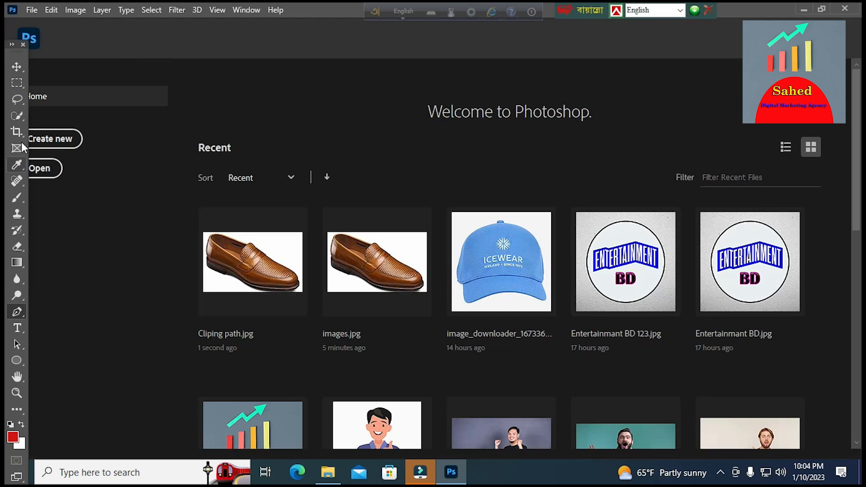
{"action": "left_click", "coordinate": [30, 9]}
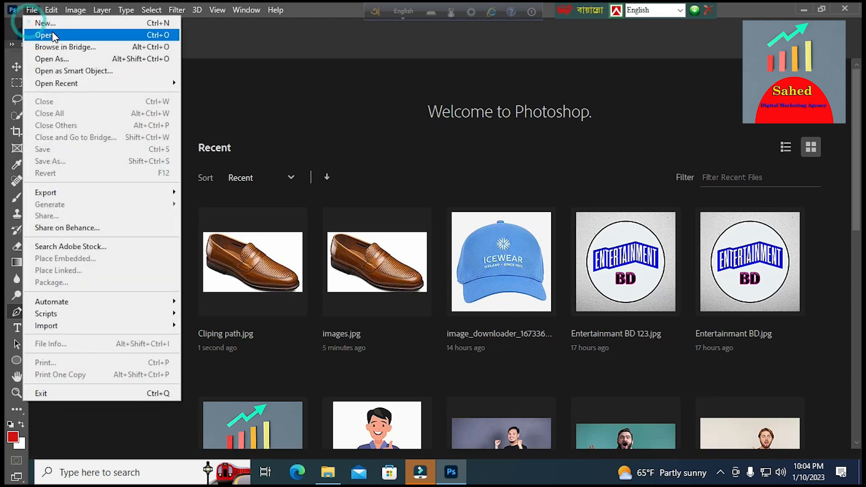
{"action": "left_click", "coordinate": [53, 36]}
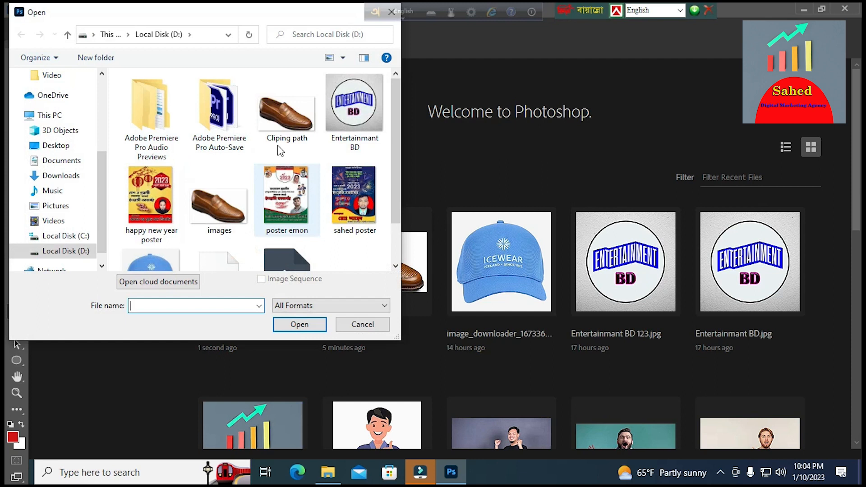
{"action": "left_click", "coordinate": [284, 116]}
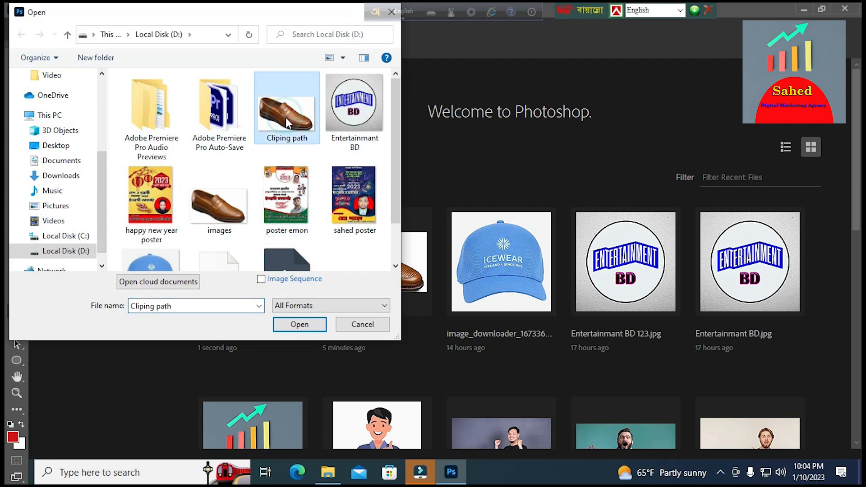
{"action": "left_click", "coordinate": [302, 324]}
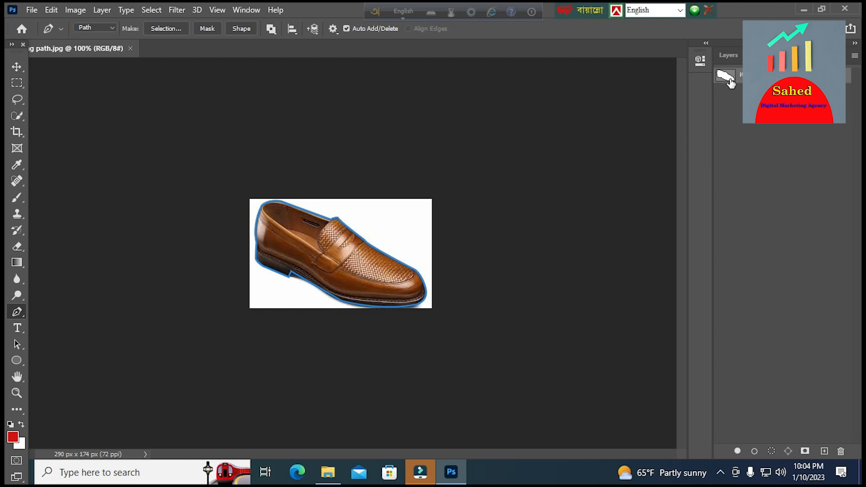
- Load the saved path around the shoe as a selection and switch to the Move tool
{"action": "key", "text": "Return"}
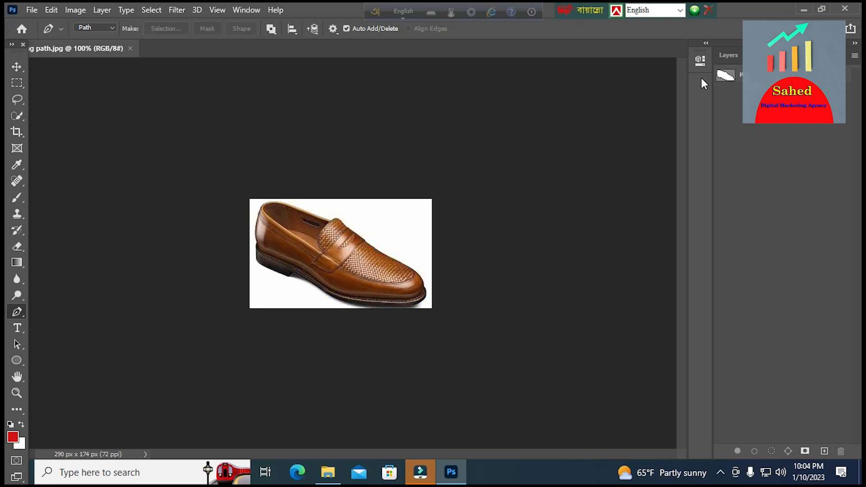
{"action": "left_click_drag", "start_coordinate": [726, 79], "coordinate": [727, 80]}
{"action": "left_click", "coordinate": [726, 79], "text": "ctrl"}
{"action": "left_click", "coordinate": [13, 67]}
{"action": "mouse_move", "coordinate": [318, 251]}
{"action": "left_mouse_down"}
{"action": "mouse_move", "coordinate": [356, 254]}
{"action": "mouse_move", "coordinate": [286, 251]}
{"action": "mouse_move", "coordinate": [354, 238]}
{"action": "mouse_move", "coordinate": [317, 254]}
{"action": "left_mouse_up"}
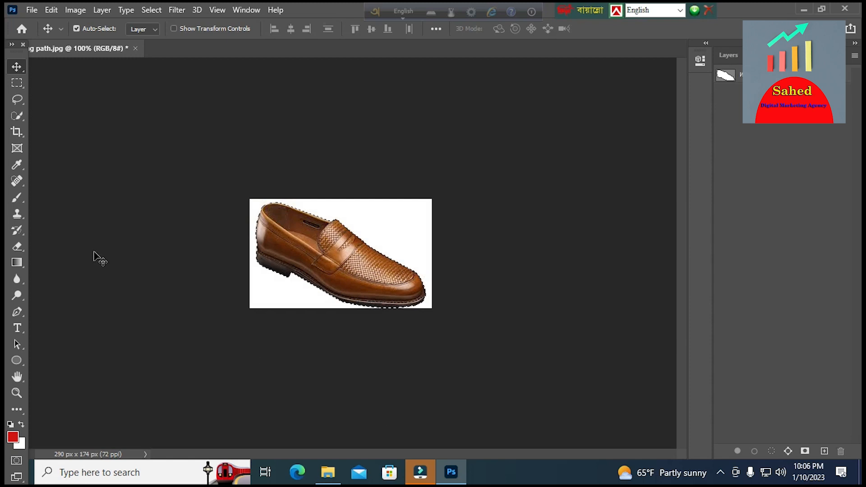
- Invert the selection to fill the area around the shoe with the red foreground color, and deselect
{"action": "left_click", "coordinate": [126, 9]}
{"action": "left_click", "coordinate": [131, 10]}
{"action": "left_click", "coordinate": [151, 10]}
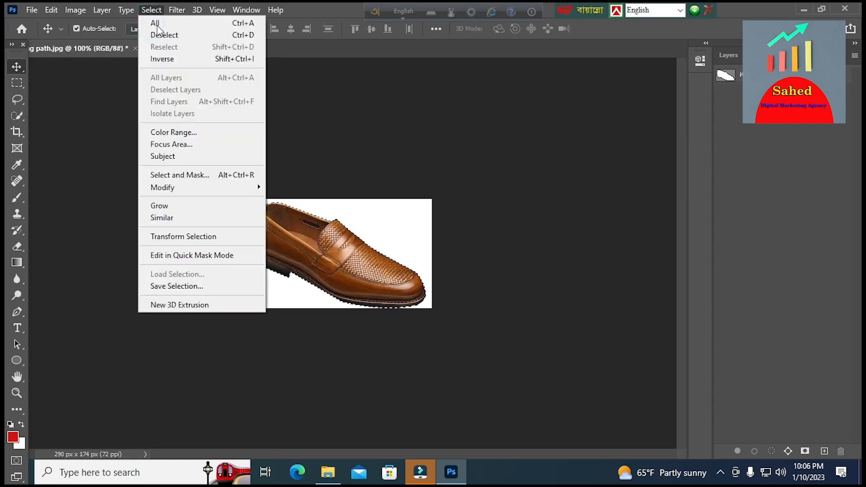
{"action": "left_click", "coordinate": [170, 58]}
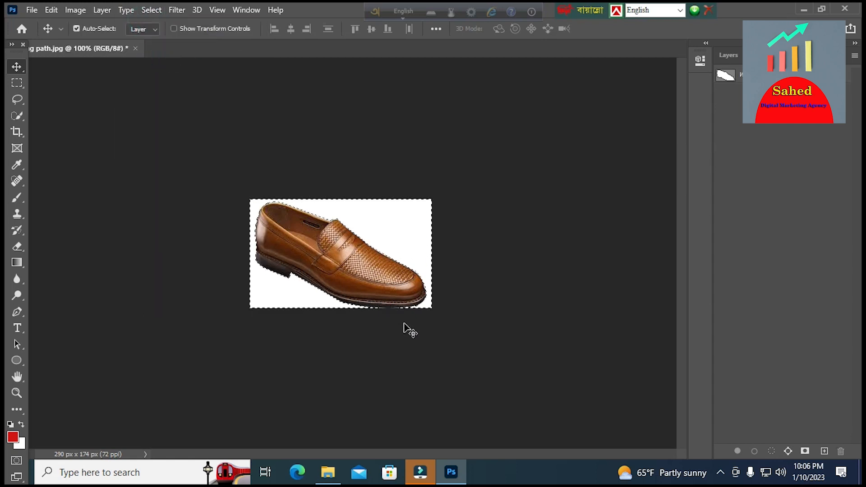
{"action": "key", "text": "alt+BackSpace"}
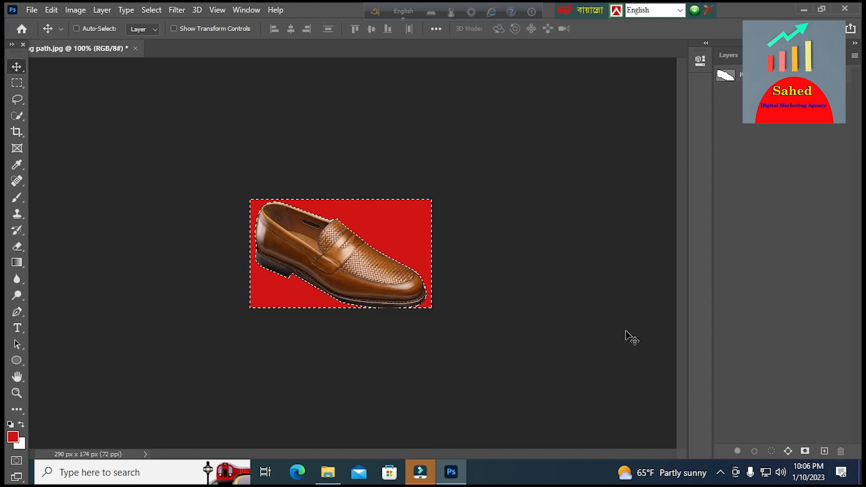
{"action": "key", "text": "ctrl+d"}
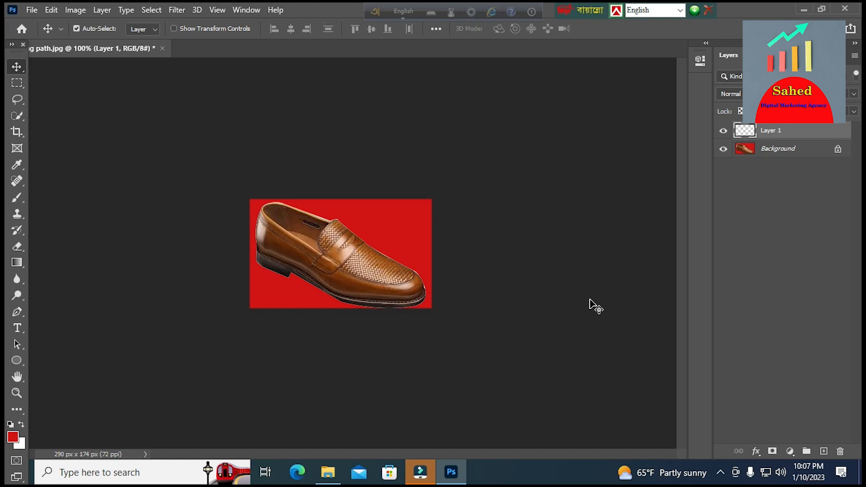
- Add a new path and trace the curved tongue edge of the shoe opening with the Pen tool
{"action": "left_click", "coordinate": [793, 54]}
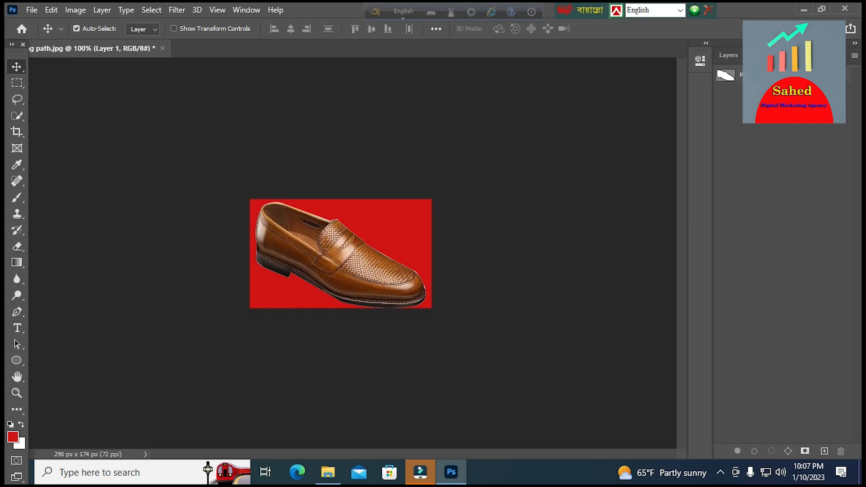
{"action": "left_click", "coordinate": [825, 453]}
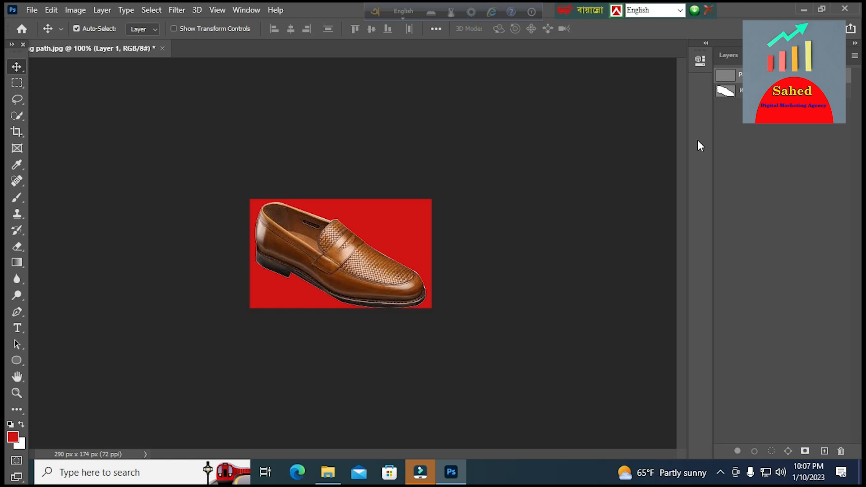
{"action": "scroll", "coordinate": [360, 269], "scroll_direction": "up", "scroll_amount": 3}
{"action": "scroll", "coordinate": [361, 265], "scroll_direction": "up", "scroll_amount": 3}
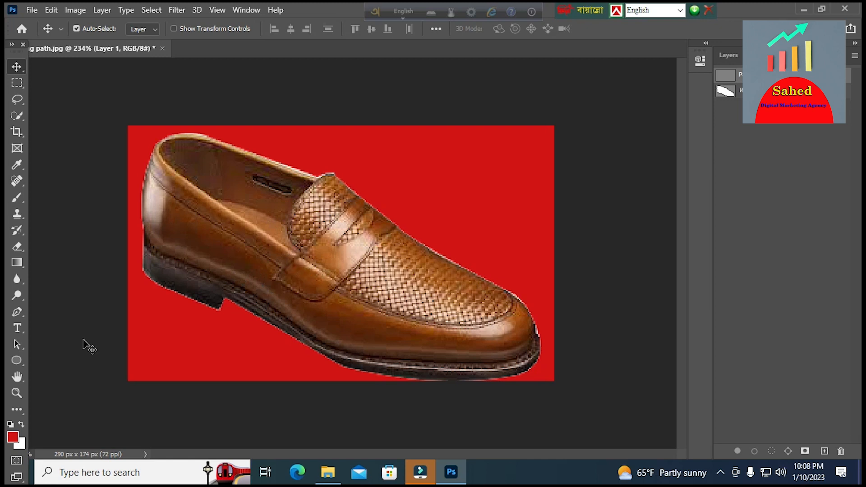
{"action": "left_click", "coordinate": [17, 312]}
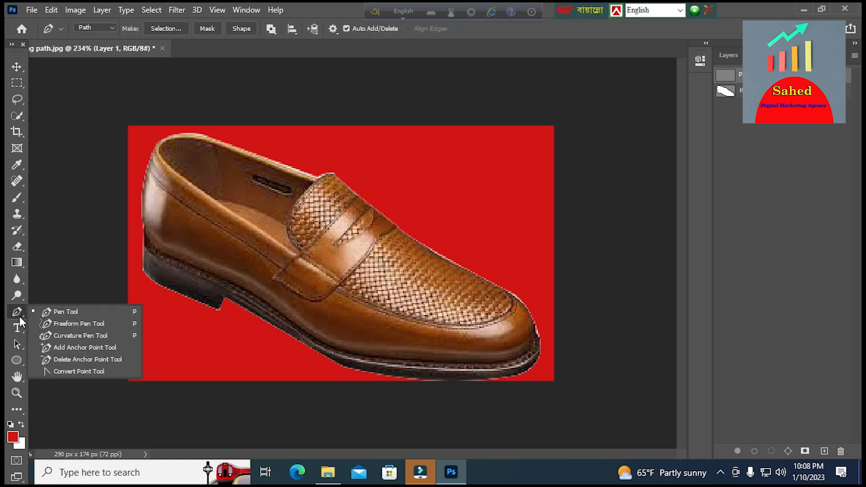
{"action": "left_click", "coordinate": [50, 314]}
{"action": "left_click", "coordinate": [299, 252]}
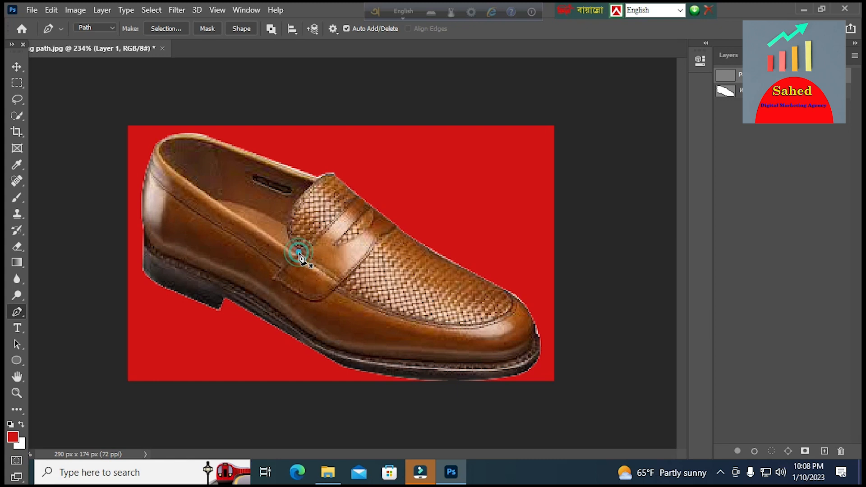
{"action": "left_click_drag", "start_coordinate": [300, 194], "coordinate": [330, 161]}
{"action": "left_click", "coordinate": [300, 195], "text": "alt"}
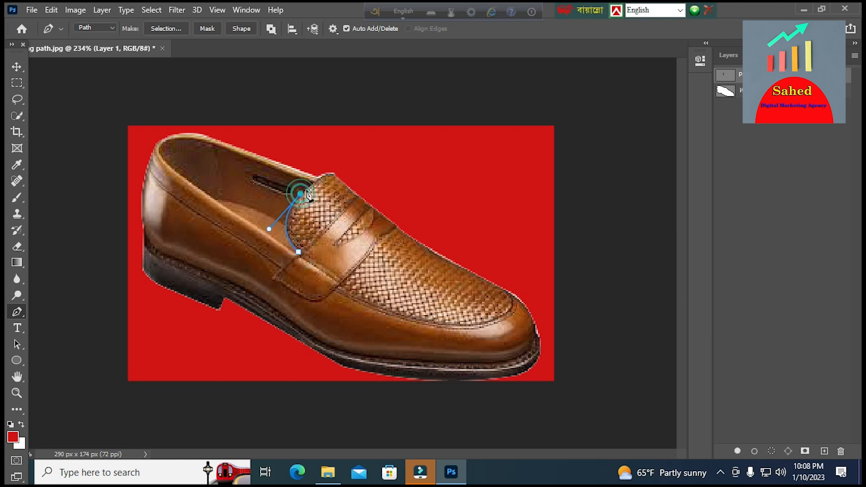
- Continue the path along the far rim and around the back of the opening, closing it along the near rim
{"action": "left_click", "coordinate": [314, 182]}
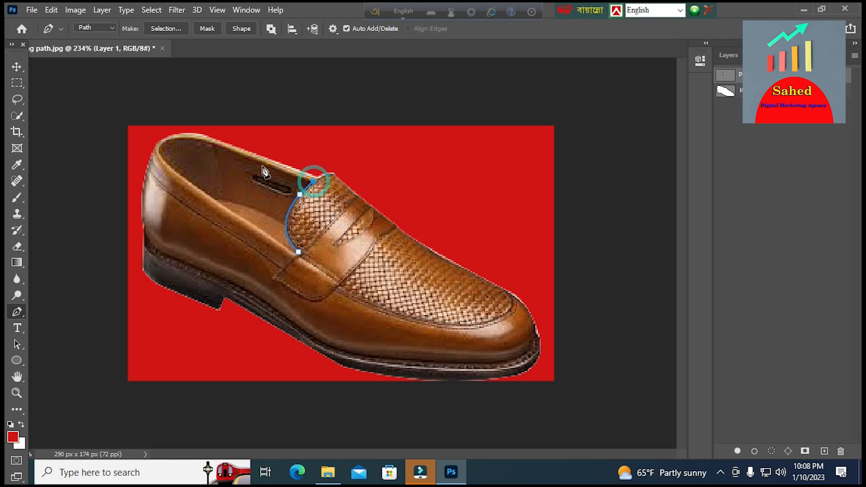
{"action": "left_click", "coordinate": [168, 139]}
{"action": "left_click_drag", "start_coordinate": [207, 195], "coordinate": [284, 241]}
{"action": "left_click", "coordinate": [298, 253]}
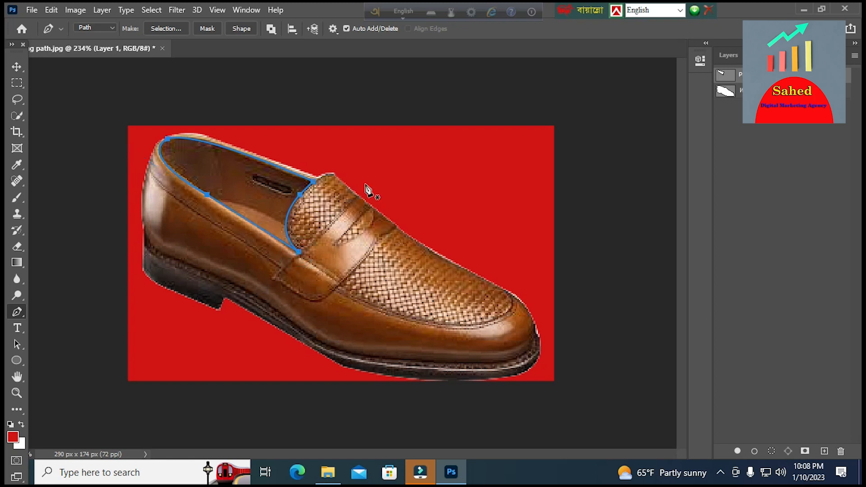
- Load the new path around the shoe opening as a selection
{"action": "left_click", "coordinate": [729, 75]}
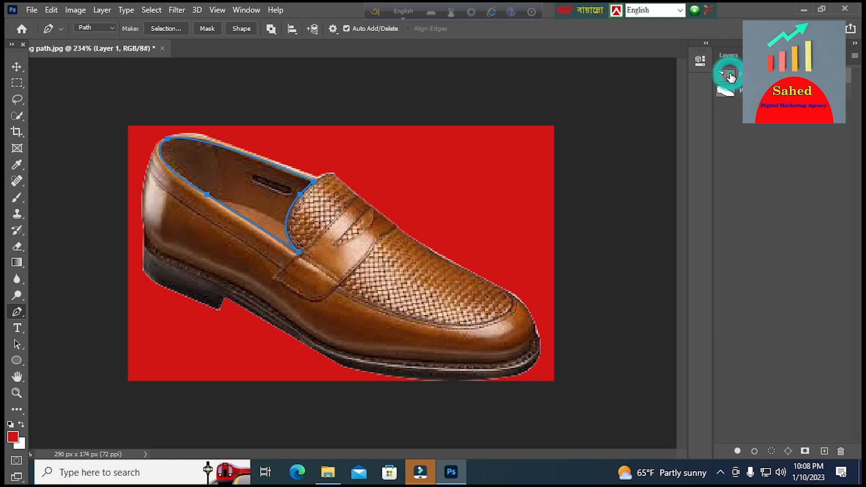
{"action": "left_click", "coordinate": [729, 77]}
{"action": "left_click", "coordinate": [725, 85], "text": "ctrl"}
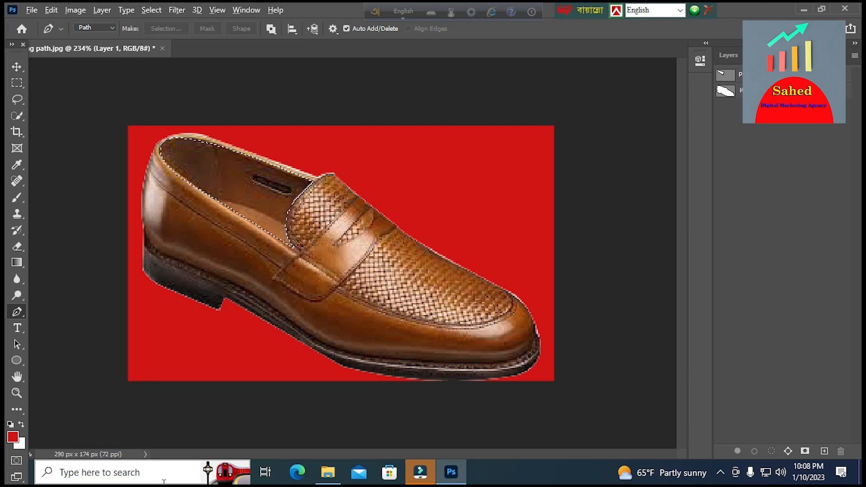
- Fill the shoe opening with the red foreground color, replace it with the white background color and deselect
{"action": "key", "text": "Delete"}
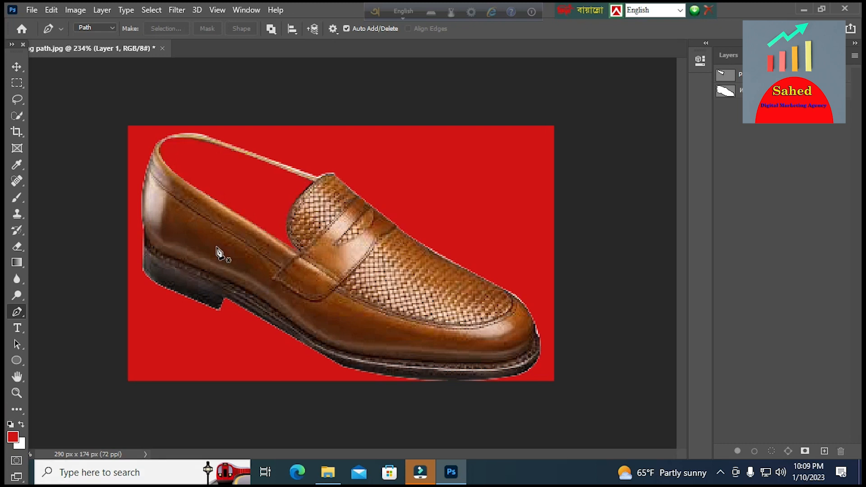
{"action": "key", "text": "ctrl+BackSpace"}
{"action": "key", "text": "ctrl+d"}
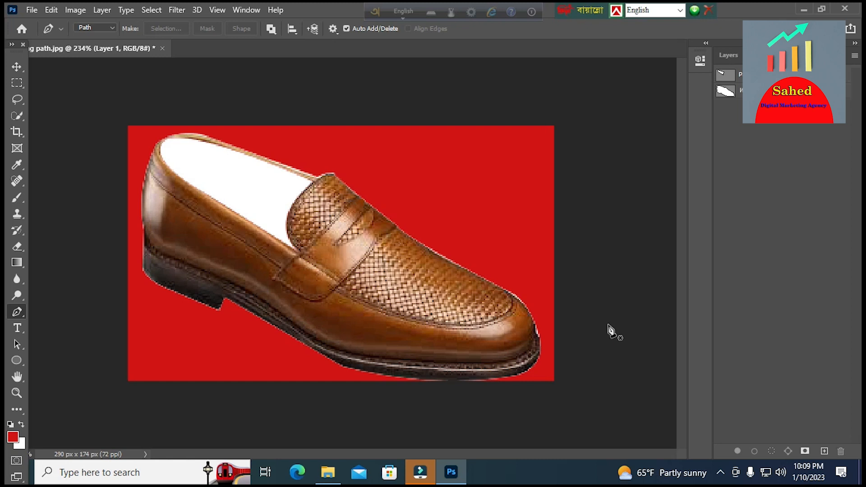